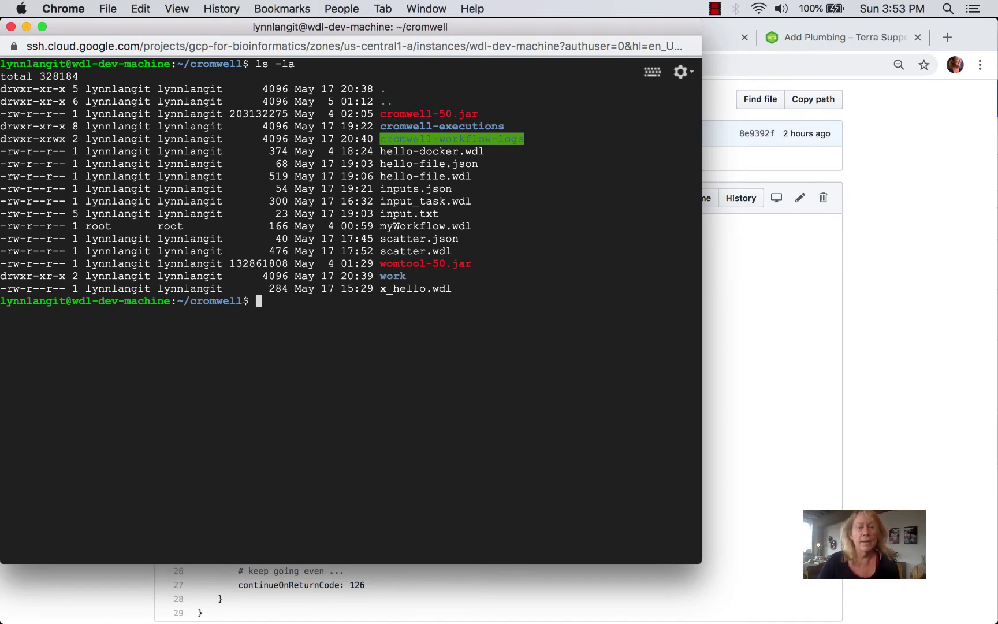
Step: Display hello-file.json (input.txt, mem_gb 5) and recall the Cromwell run command for hello-file.wdl
text(cat hell)
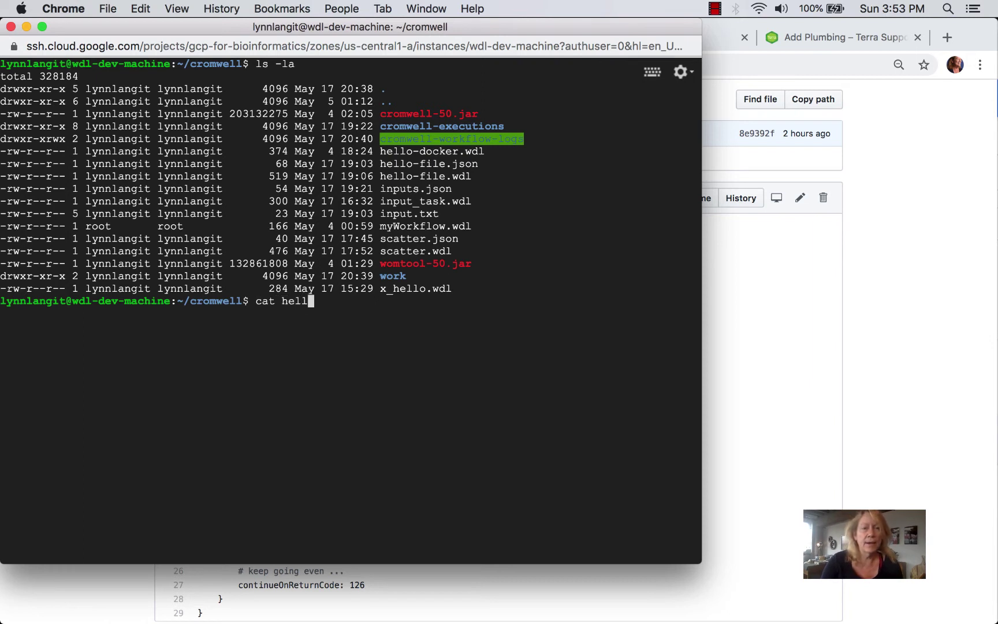
text(o-file.json)
key(Return)
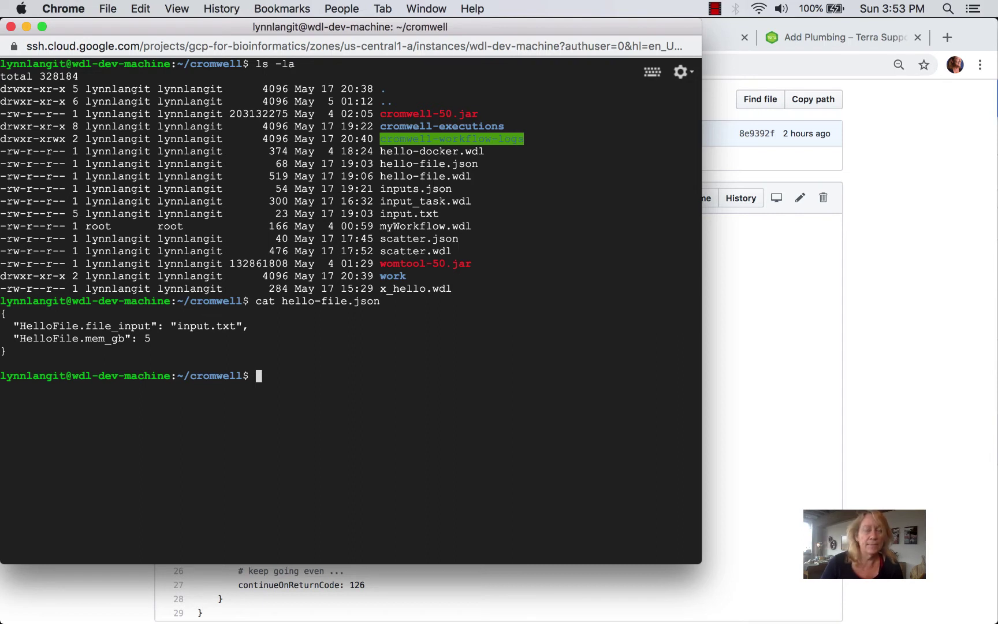
key(Up)
key(Up)
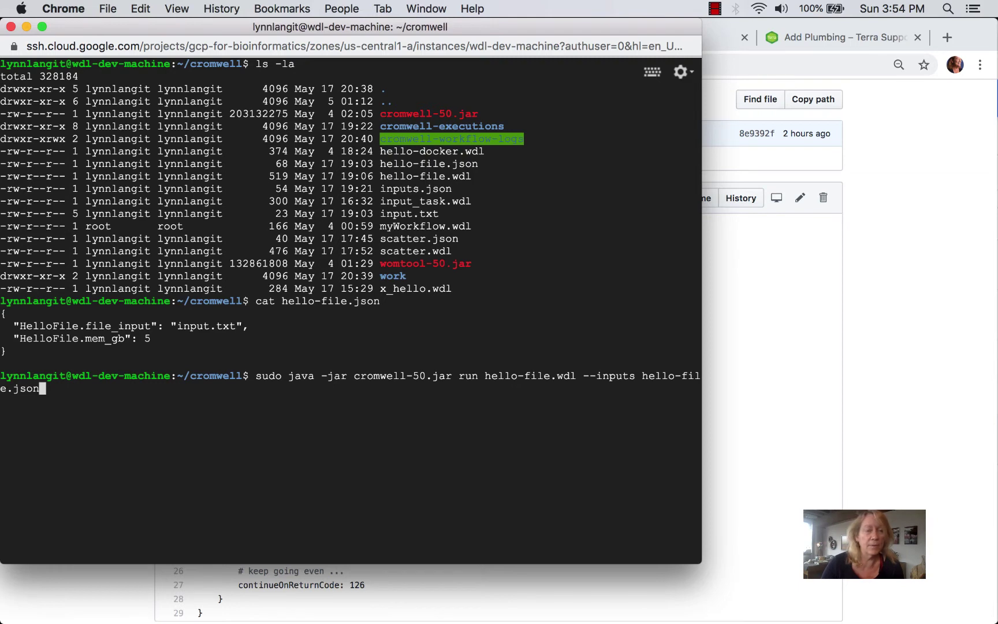
Step: Run hello-file.wdl with cromwell-50.jar and highlight the Succeeded status and output path in the log
key(Return)
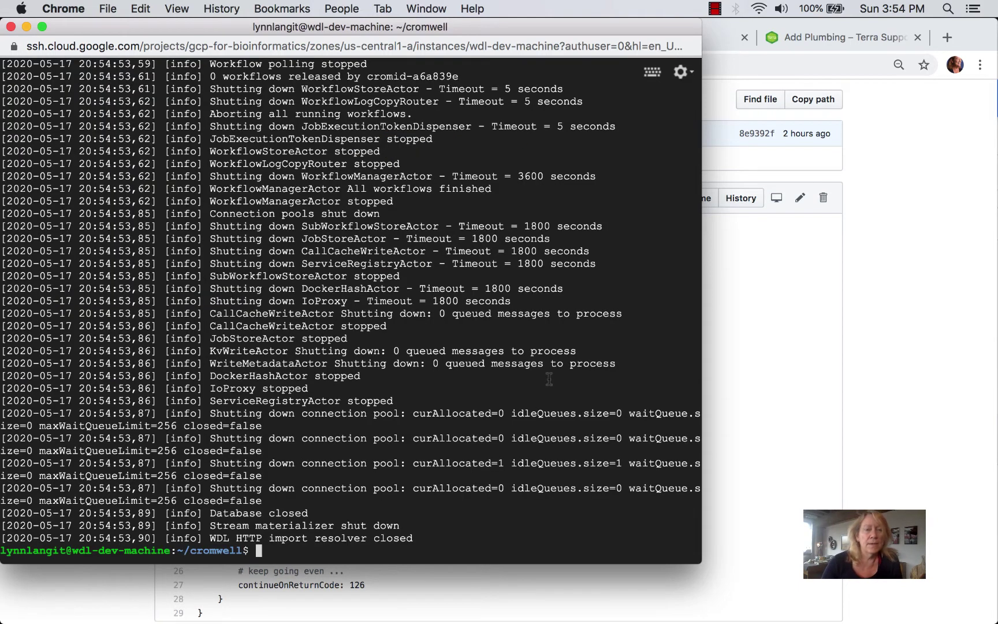
scroll(414, 329, up, 8)
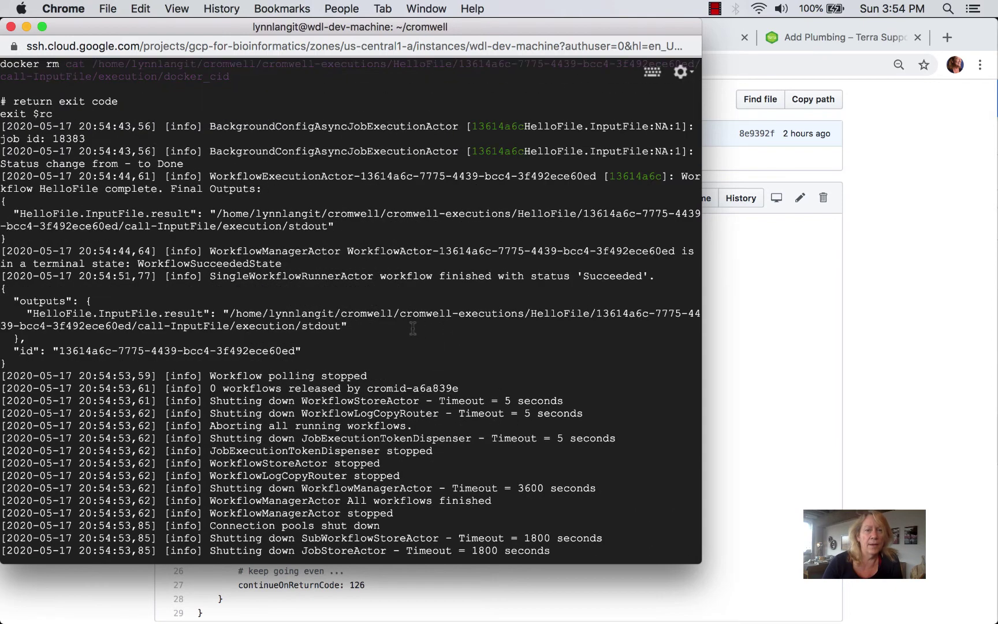
drag(577, 276, 621, 323)
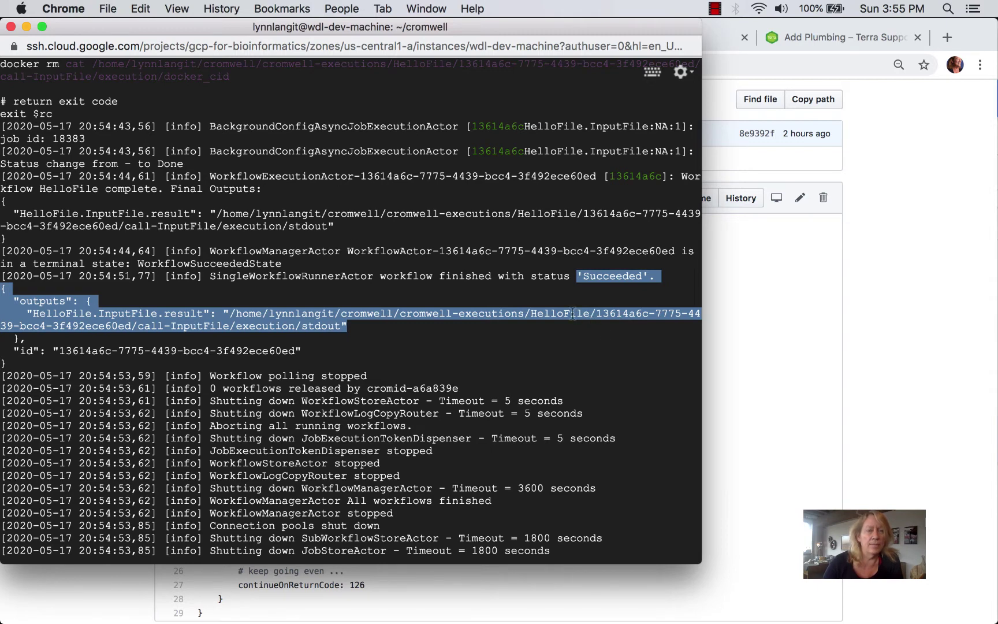
scroll(573, 313, up, 10)
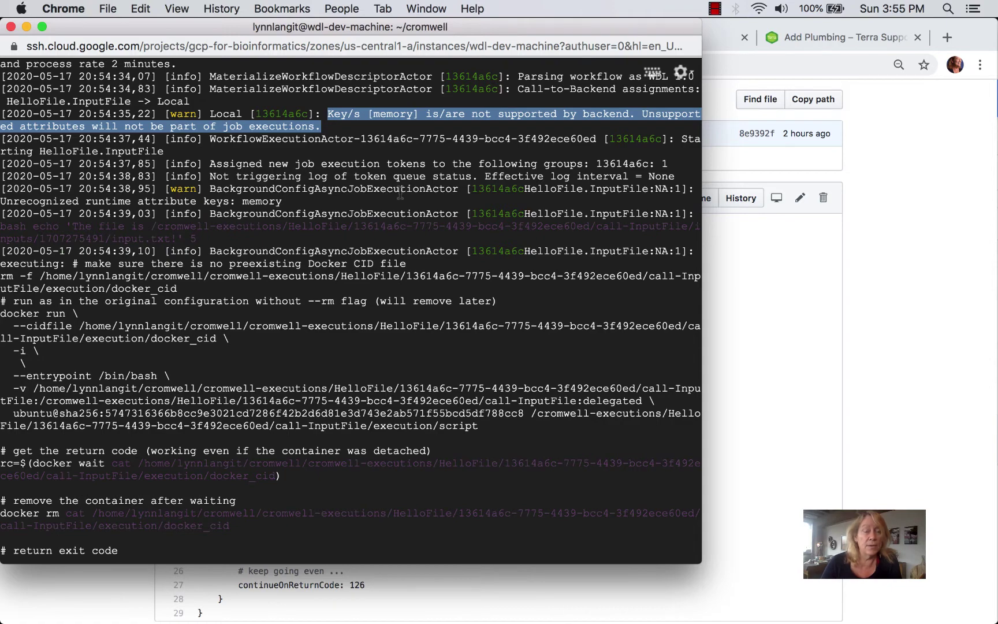
click(407, 210)
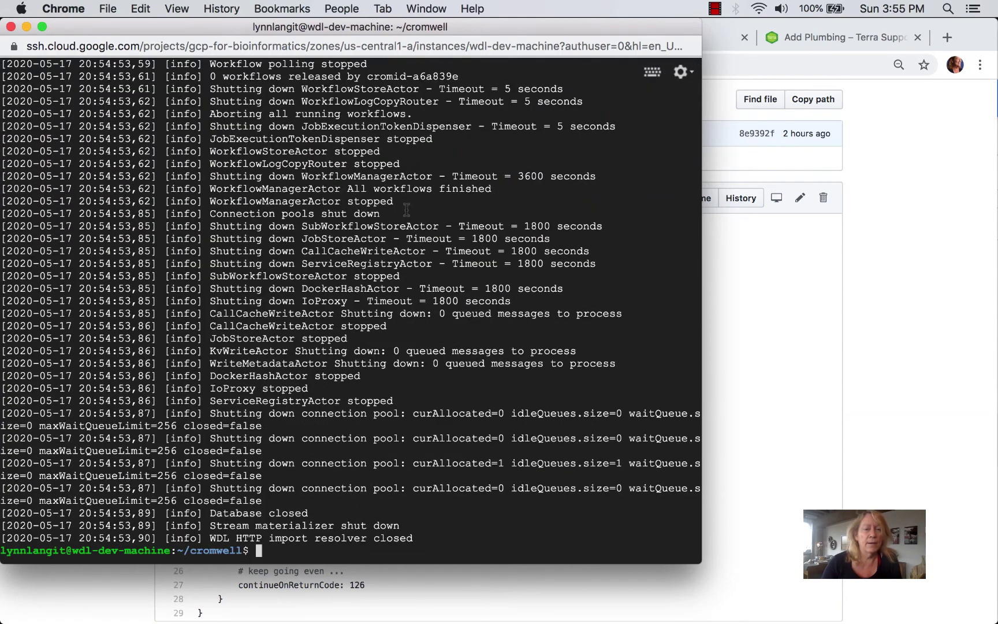
Step: Clear the terminal and list the cromwell folder contents with ls -la
text(ls)
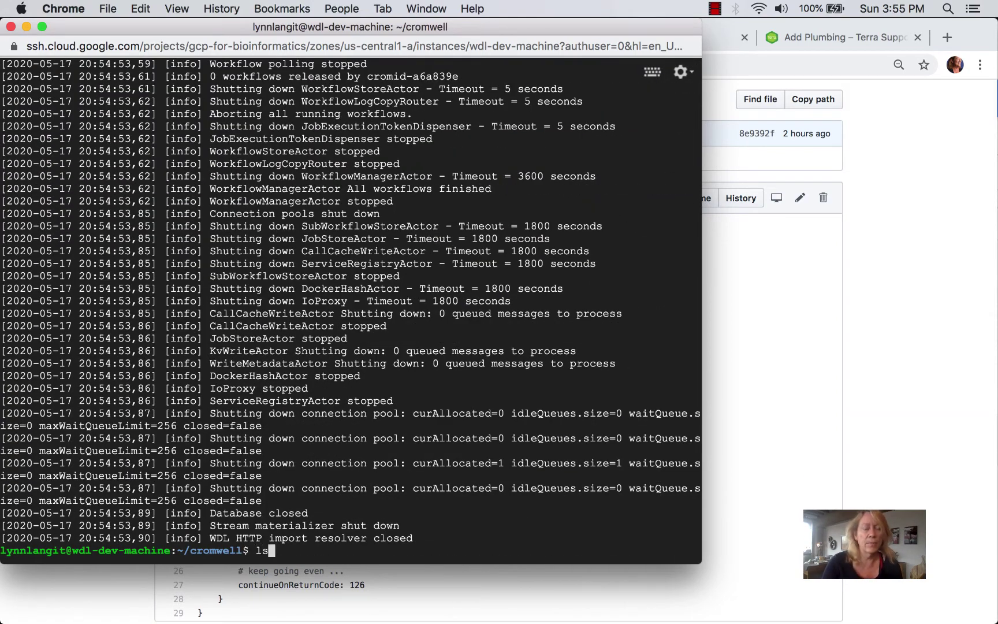
key(BackSpace)
key(BackSpace)
text(clear)
key(Return)
text(ls -la)
key(Return)
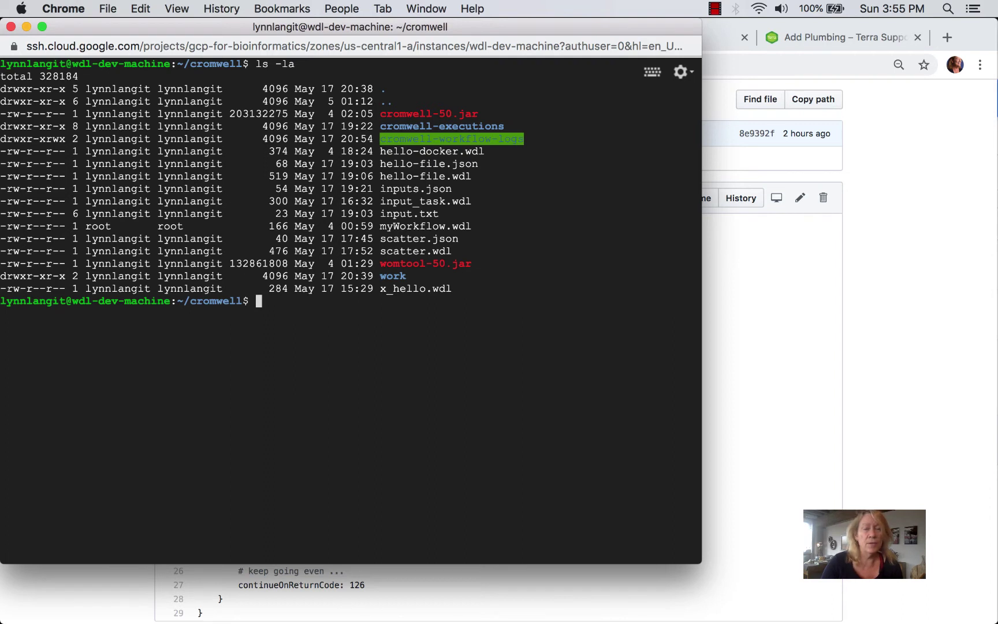
Step: Inspect the work folder's hello-file.wdl, hello-file.json and input.txt, then list the cromwell folder again
text(cd work)
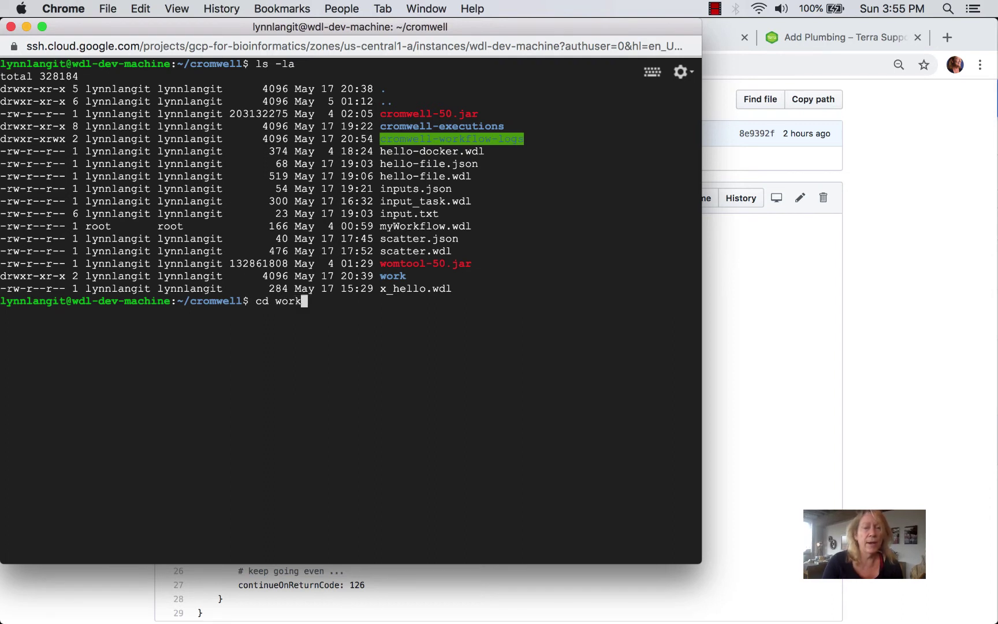
key(Return)
text(ls -la)
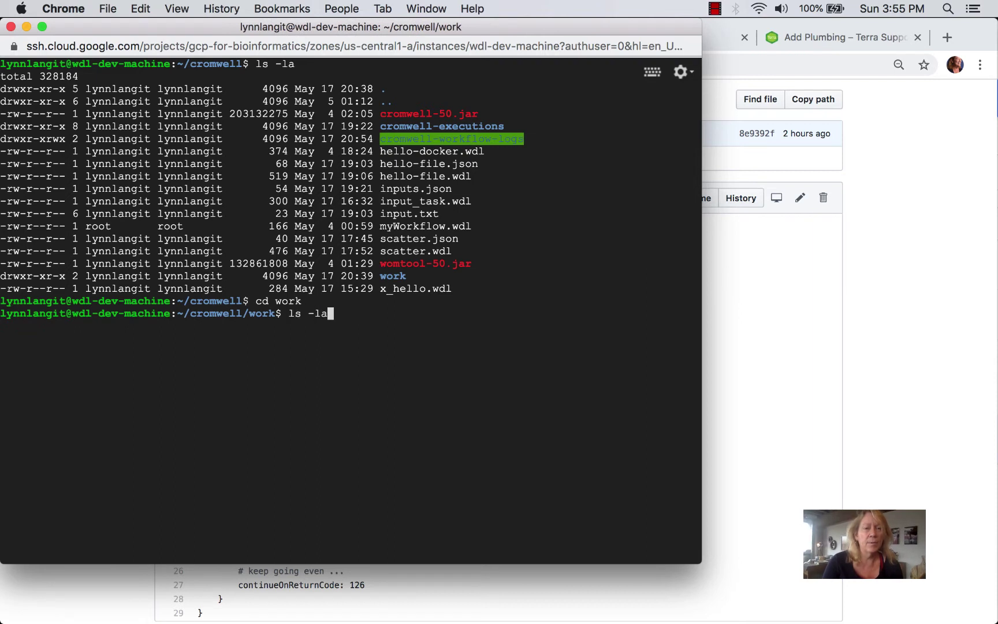
key(Return)
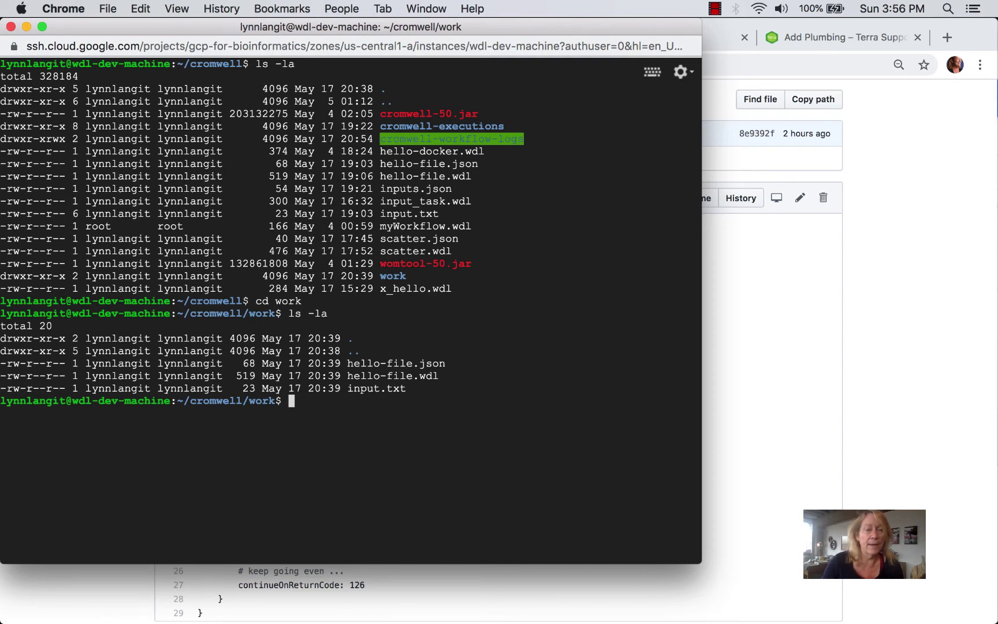
text(cd ..)
key(Return)
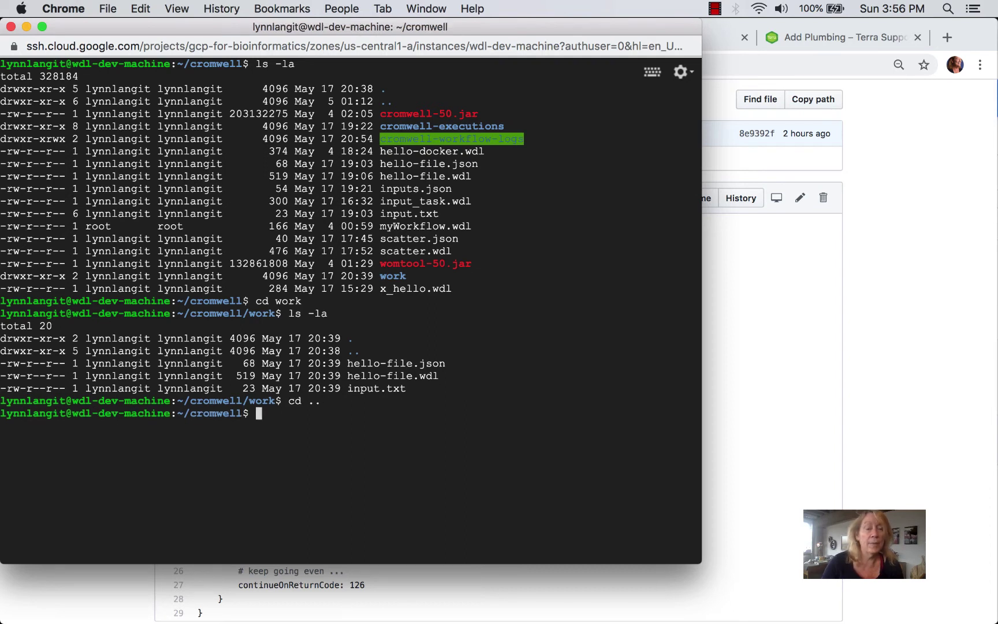
text(ls -la)
key(Return)
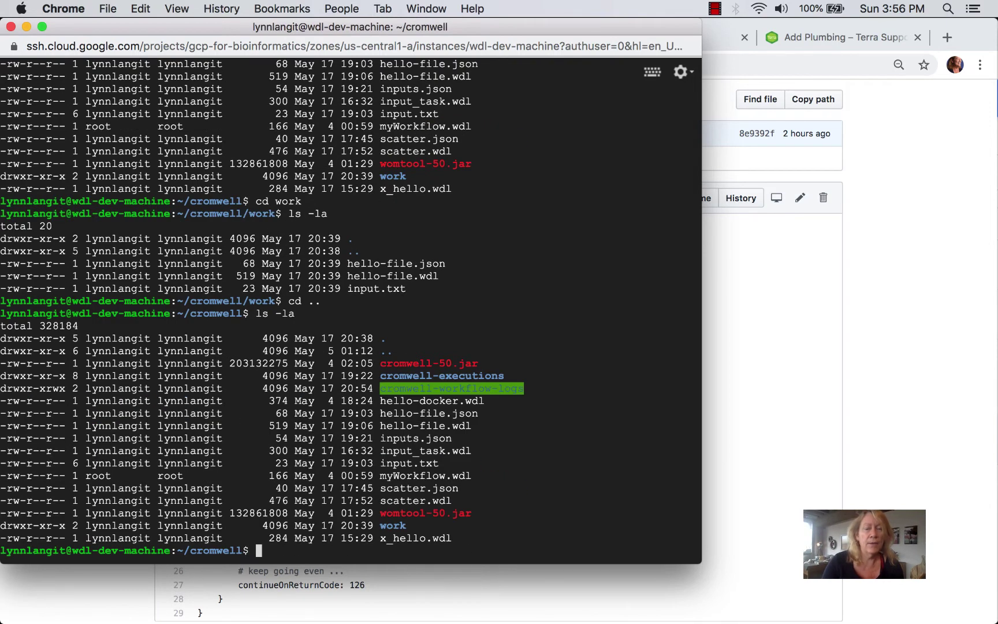
Step: Clear the screen and paste the Cromwell run command using ./work/hello-file.wdl and ./work/hello-file.json
text(clear)
key(Return)
text(sudo java -jar cromwell-50.jar run ./work/hello-file.wdl --inputs ./work/hello-file.json)
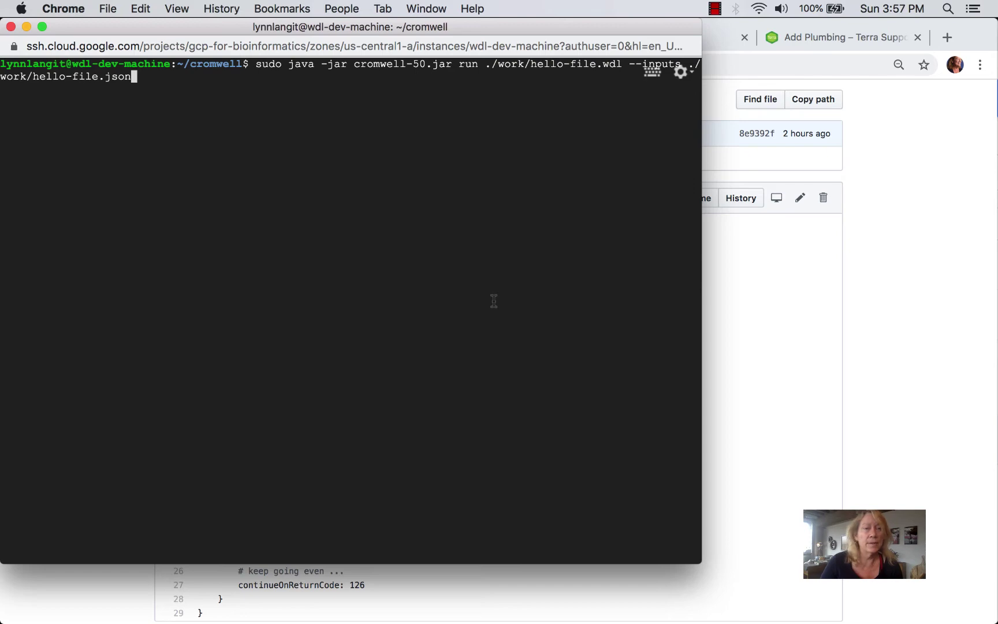
Step: Run the Cromwell command on the ./work files so the workflow finishes Succeeded
key(Return)
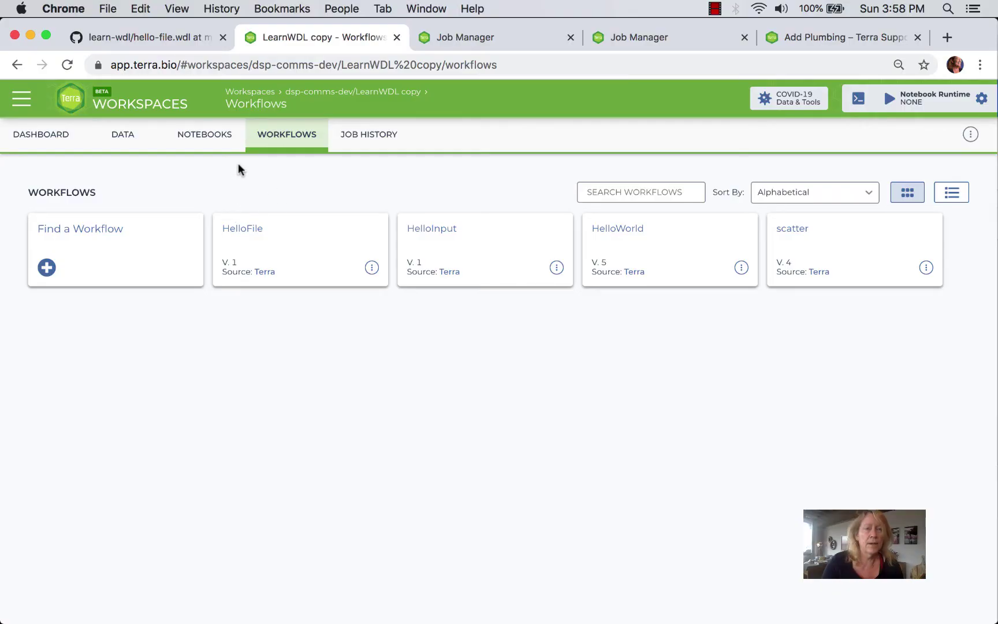
Step: Show the workspace's Data file listing, starting and then cancelling an upload
click(131, 139)
click(91, 292)
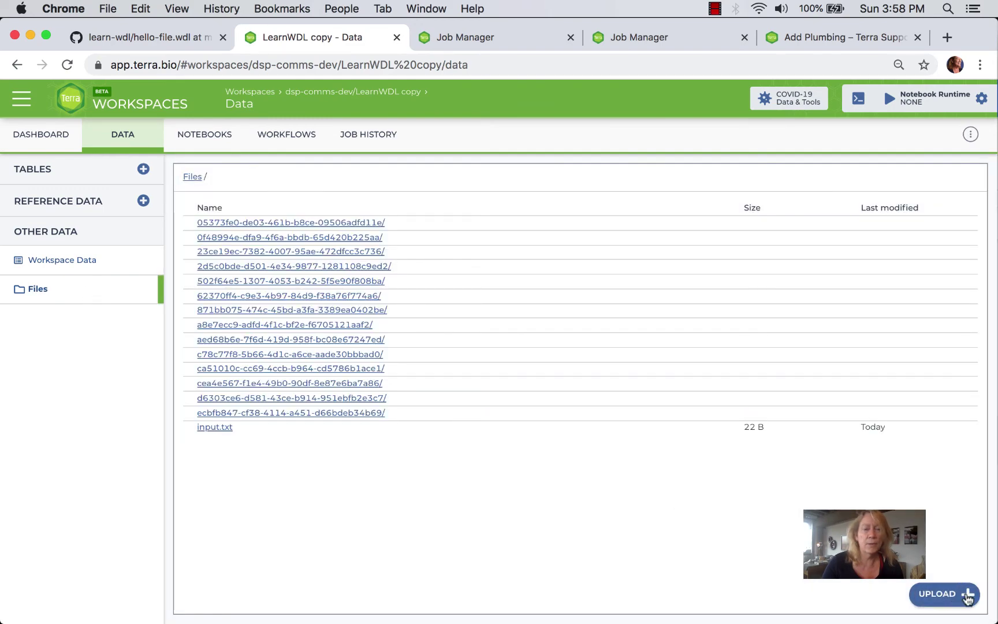
click(967, 596)
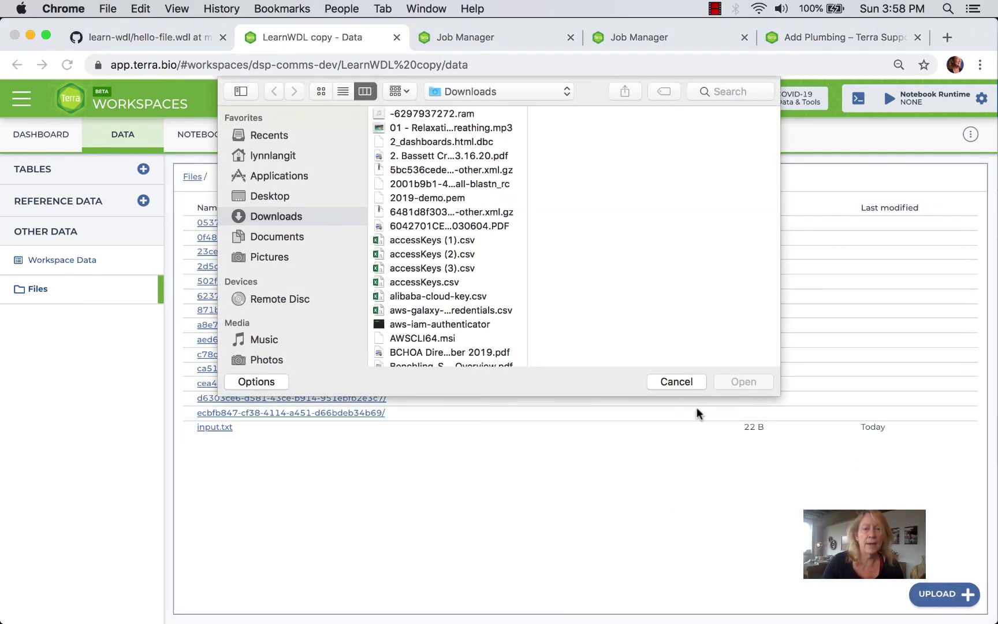
click(678, 381)
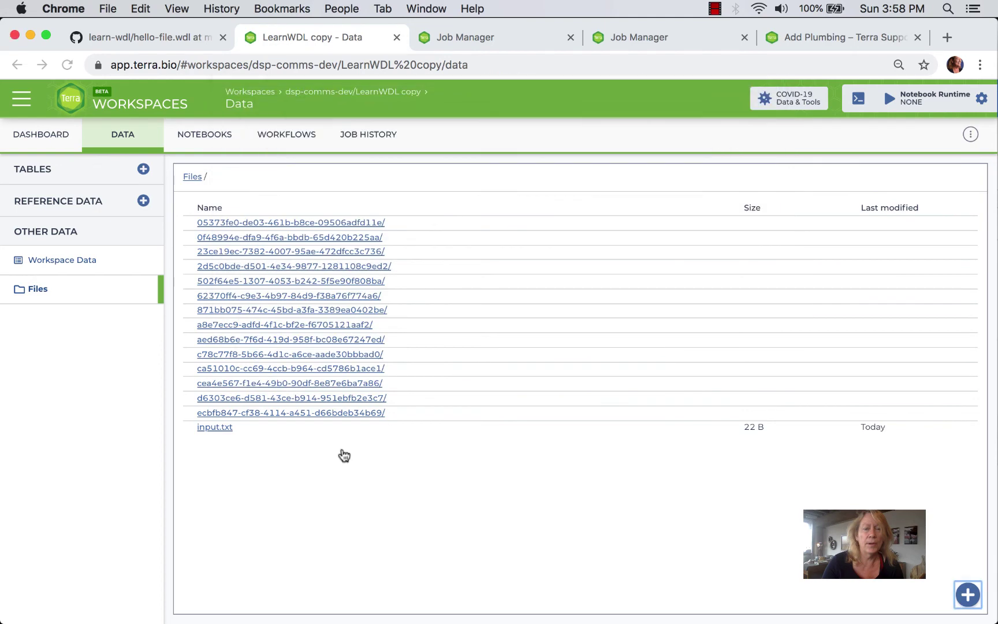
Step: View input.txt's file details and select its gsutil download command, then return to Workflows
click(219, 426)
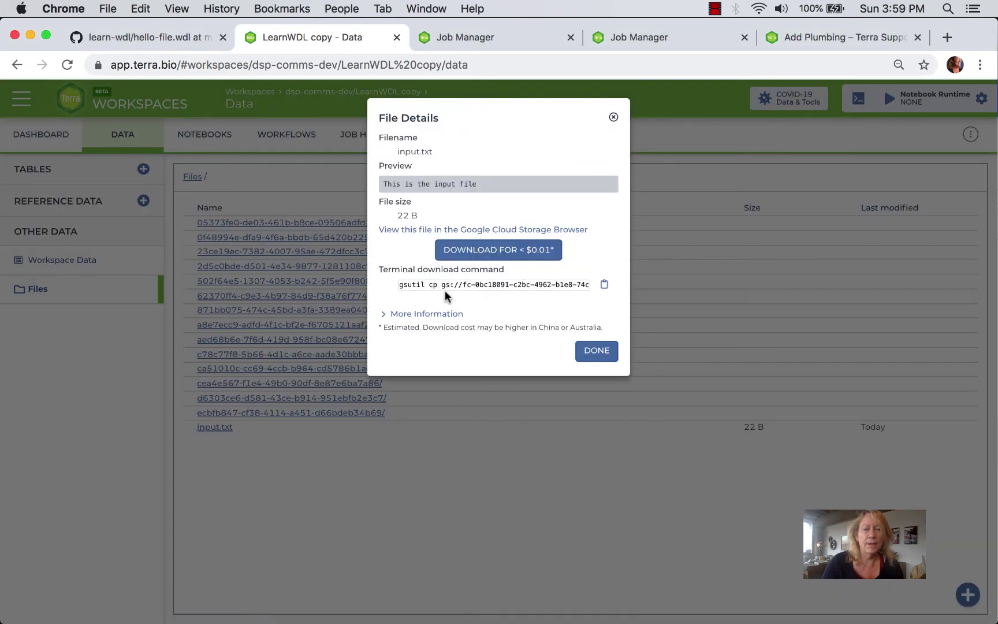
drag(442, 286, 580, 284)
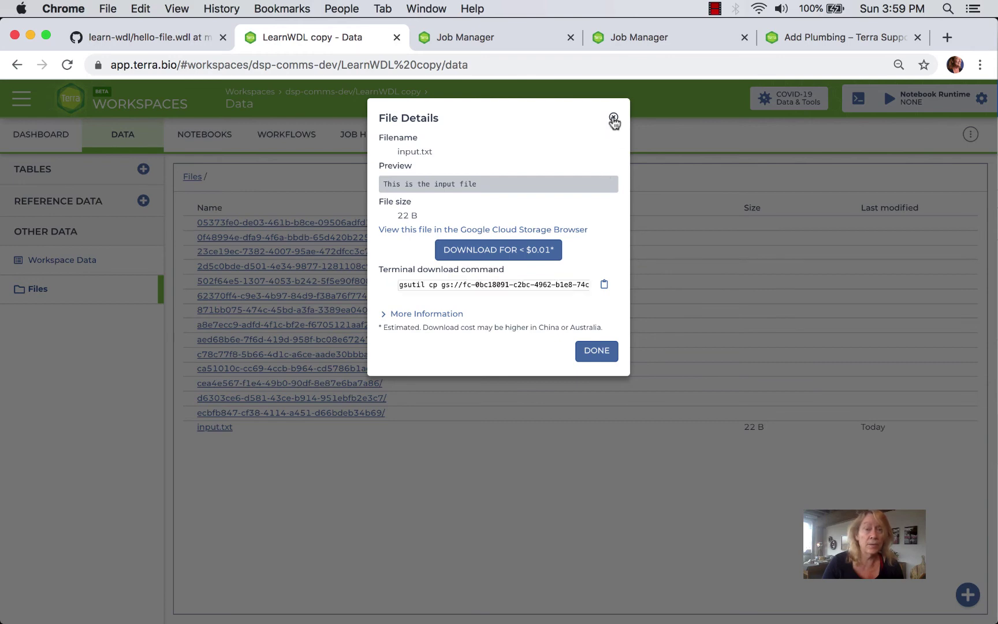
click(613, 120)
click(295, 143)
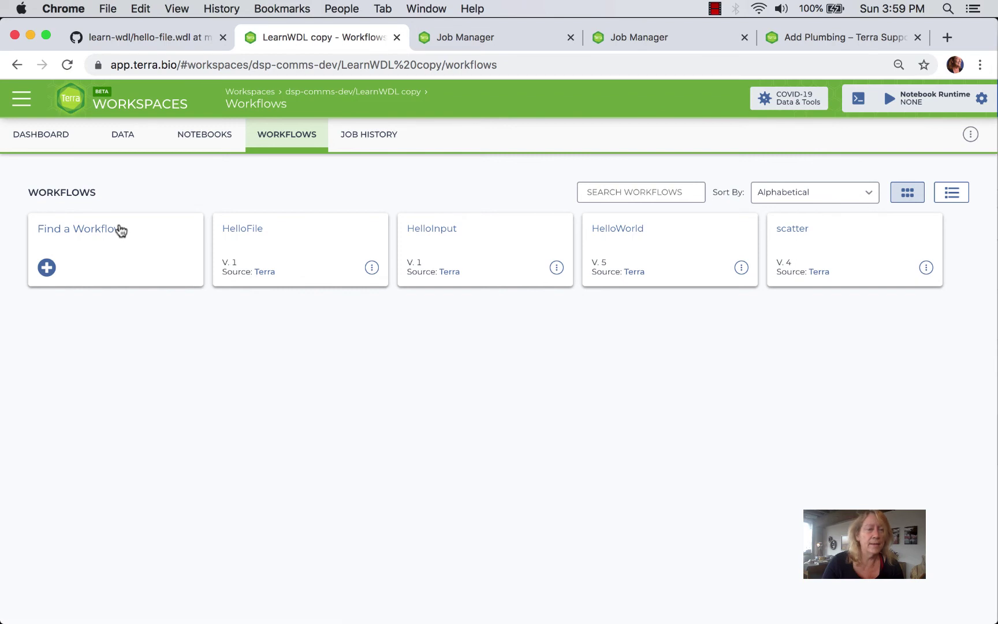
Step: Open HelloFile, scroll through its WDL script, and review inputs with mem_gb set to 32
click(237, 226)
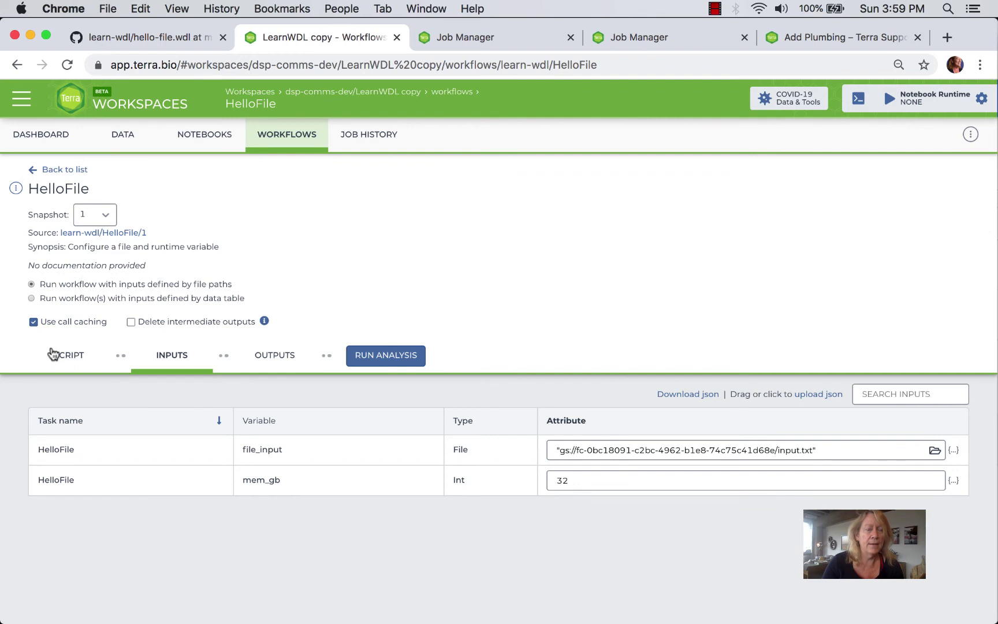
click(53, 353)
scroll(436, 488, down, 3)
scroll(436, 488, up, 3)
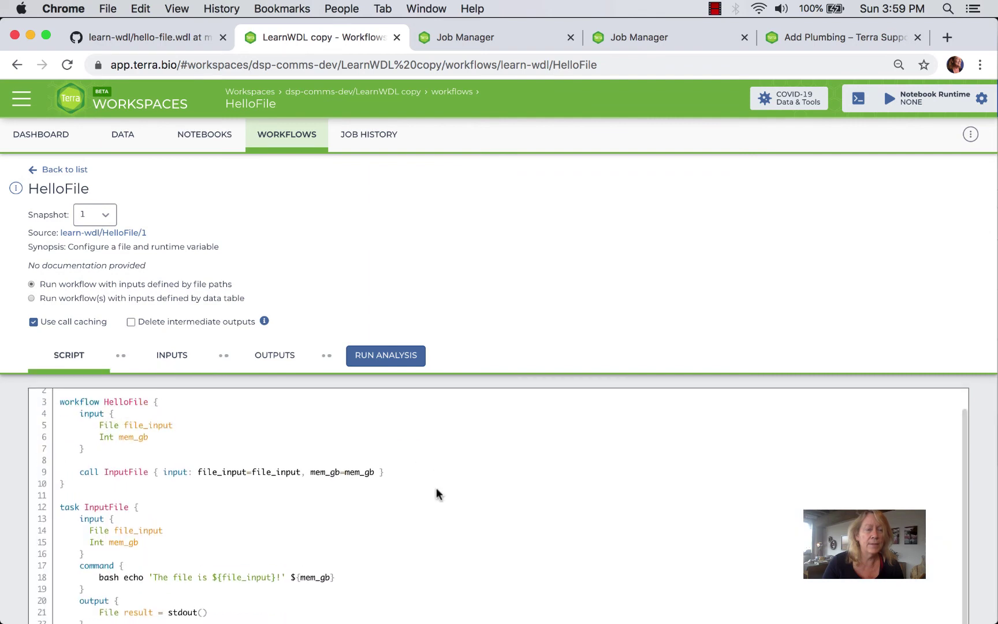
scroll(436, 489, down, 2)
scroll(436, 489, down, 4)
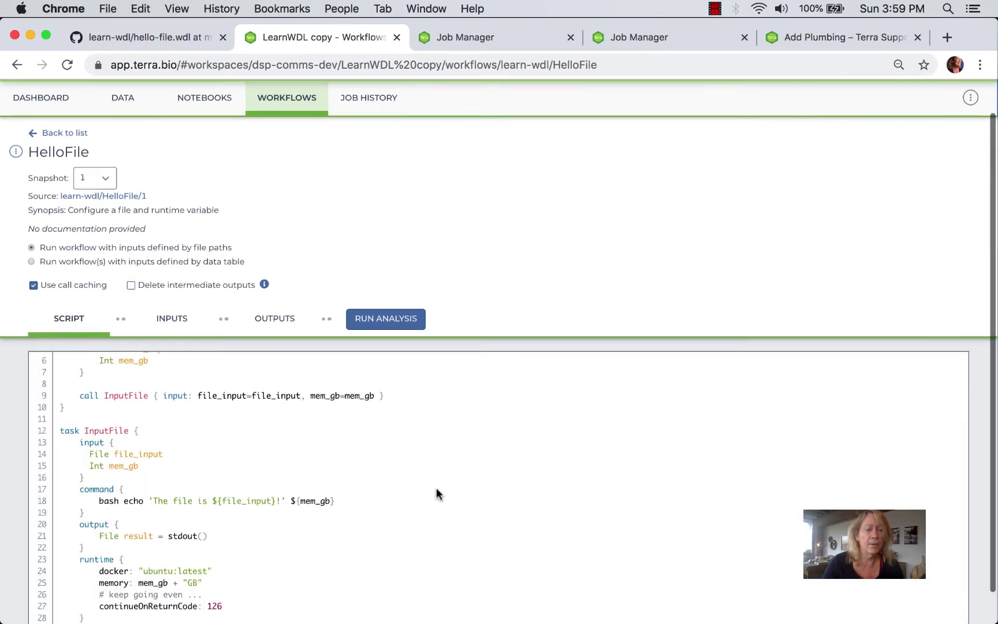
click(173, 305)
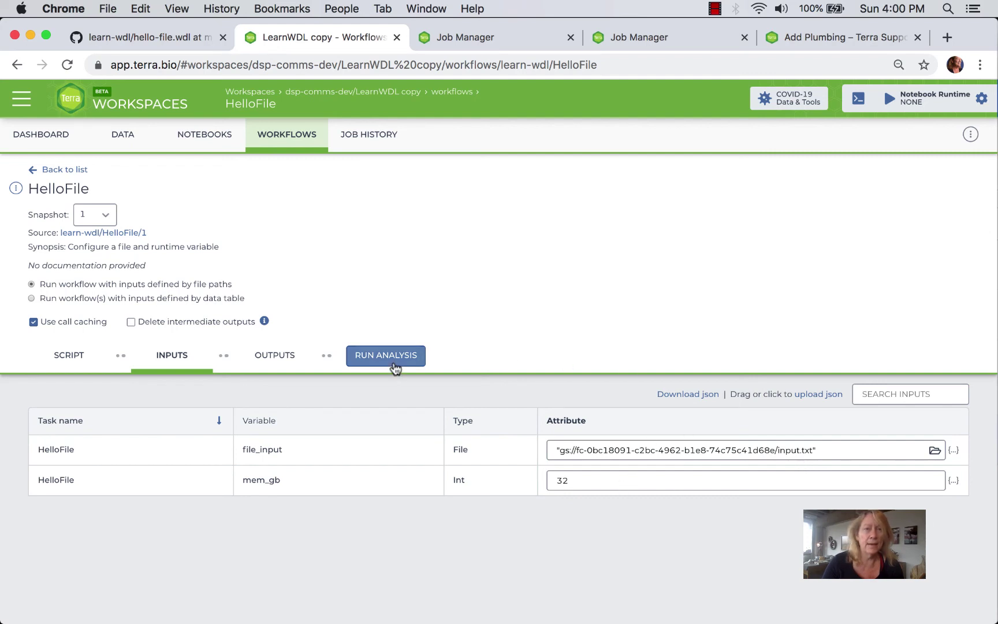
Step: Launch the HelloFile analysis and confirm it, then switch to the Job Manager tab
click(395, 367)
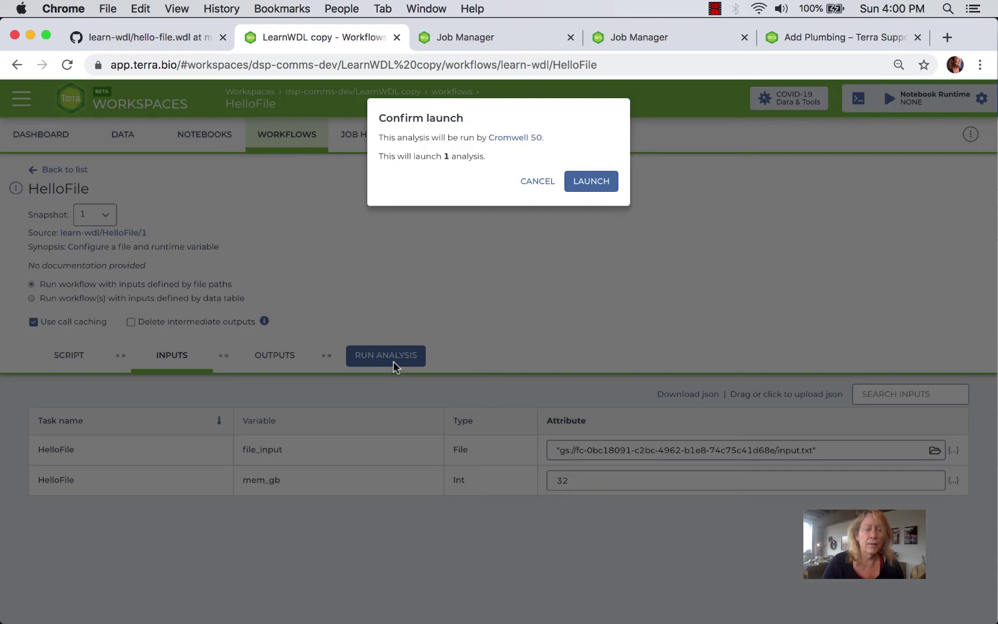
click(597, 182)
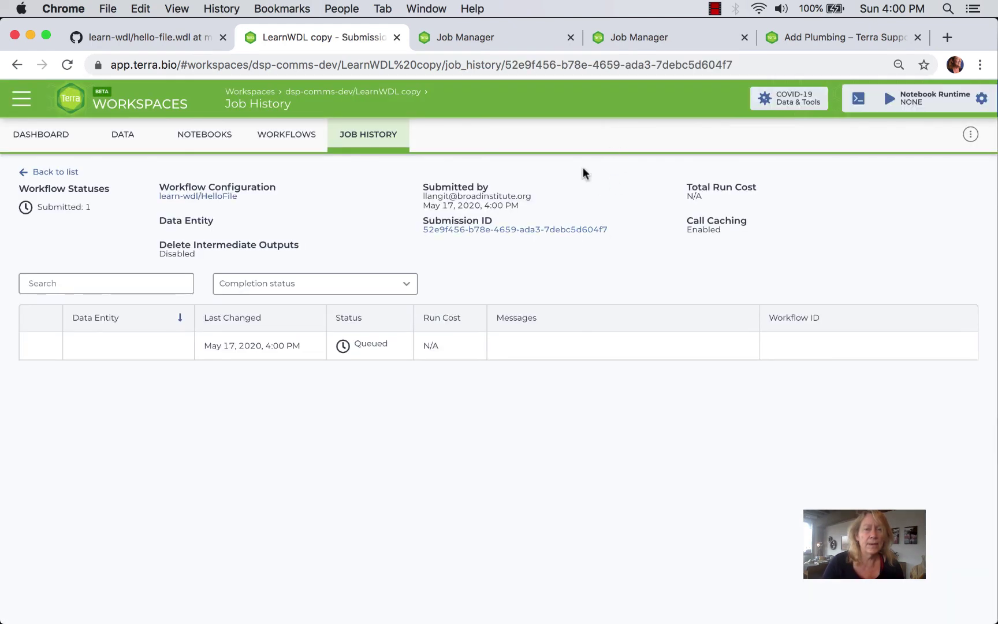
click(532, 41)
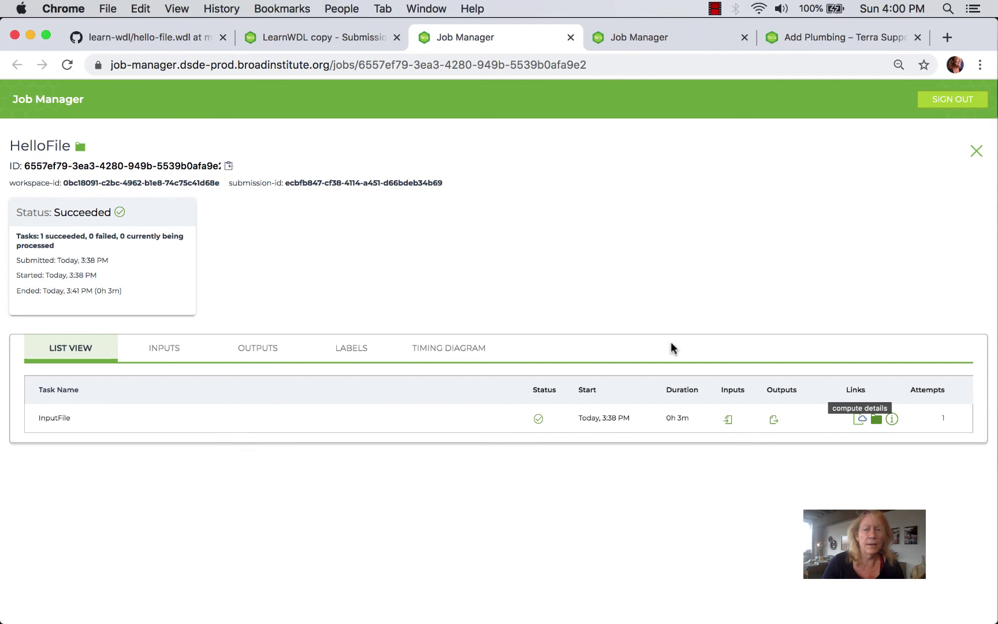
Step: Open the InputFile task's compute details and expand the pipeline environment to show MEM_SIZE 32.0 GB
click(893, 419)
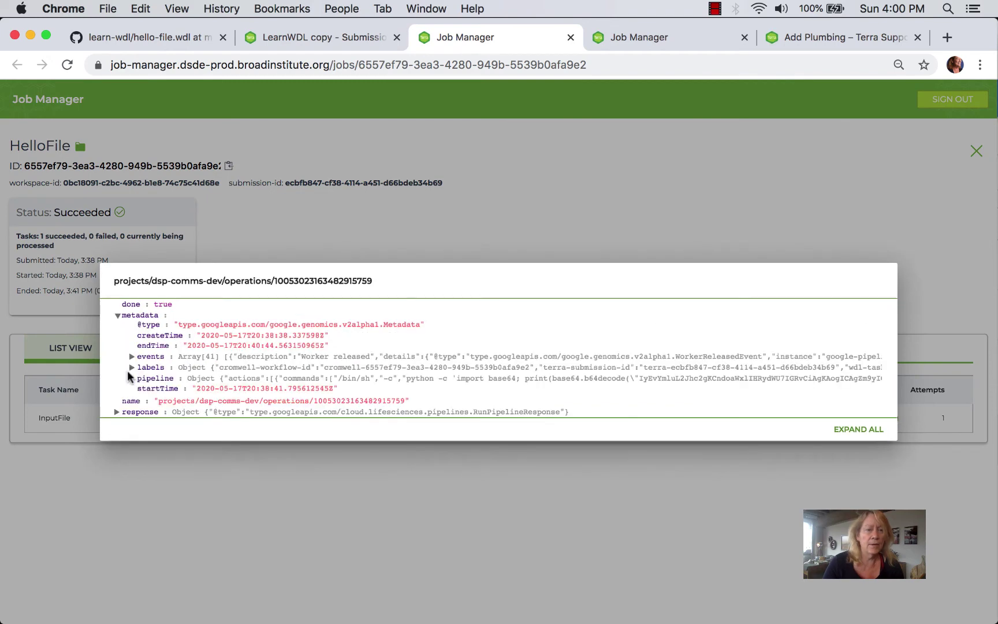
click(131, 357)
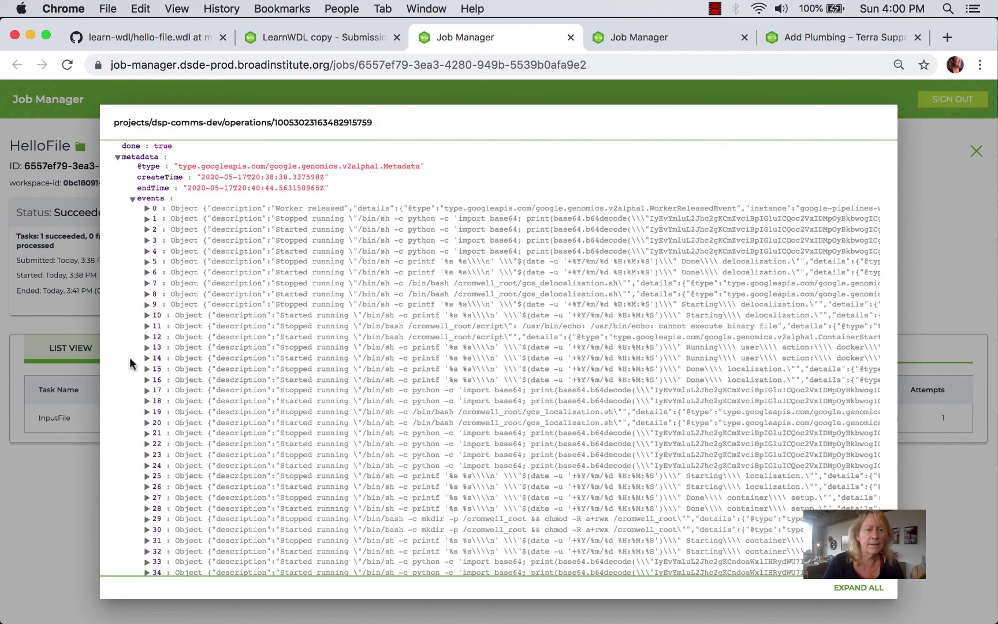
click(132, 199)
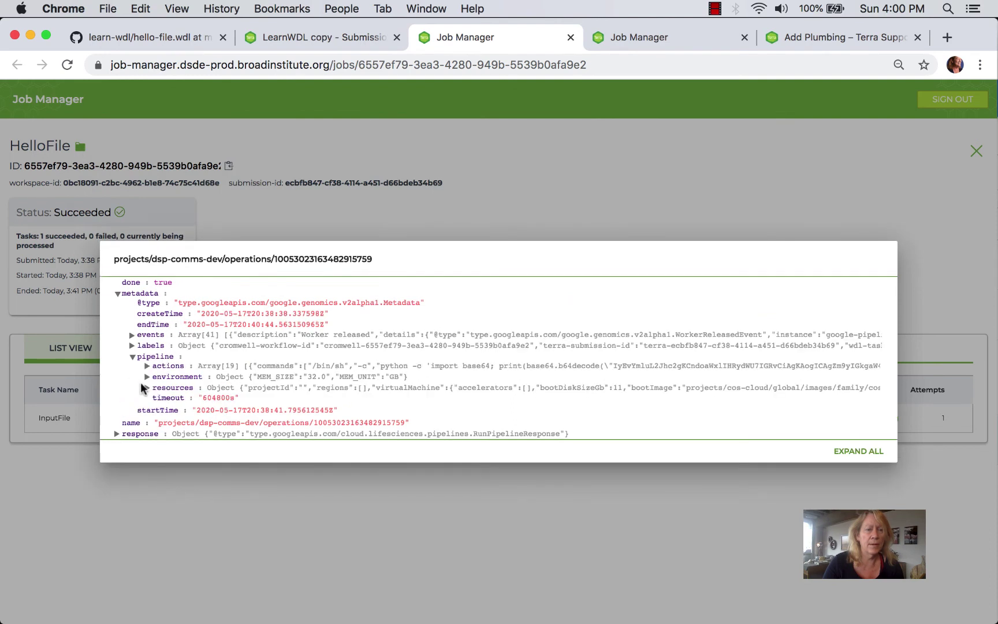
click(147, 377)
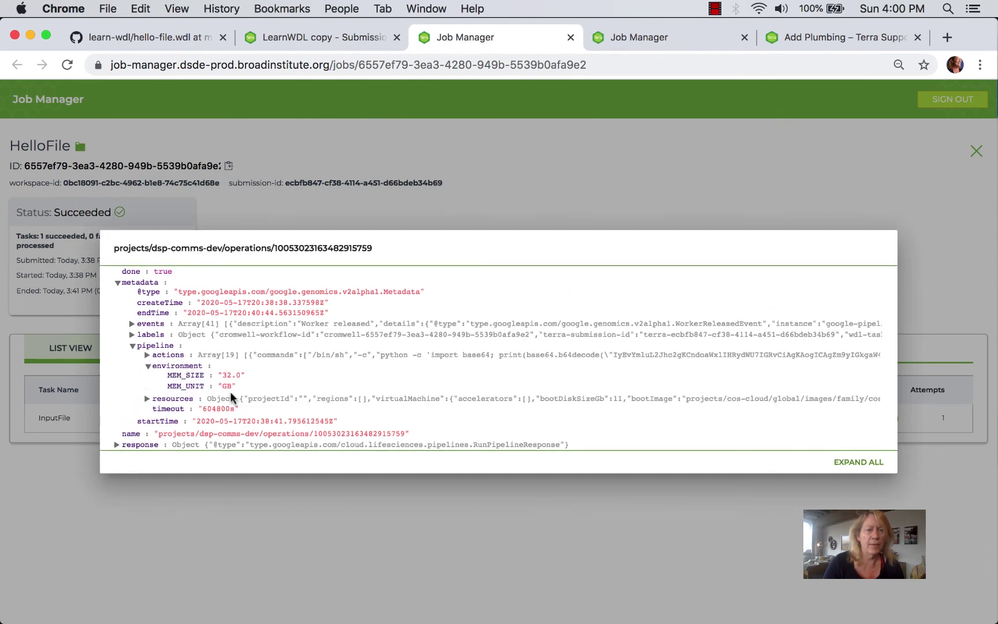